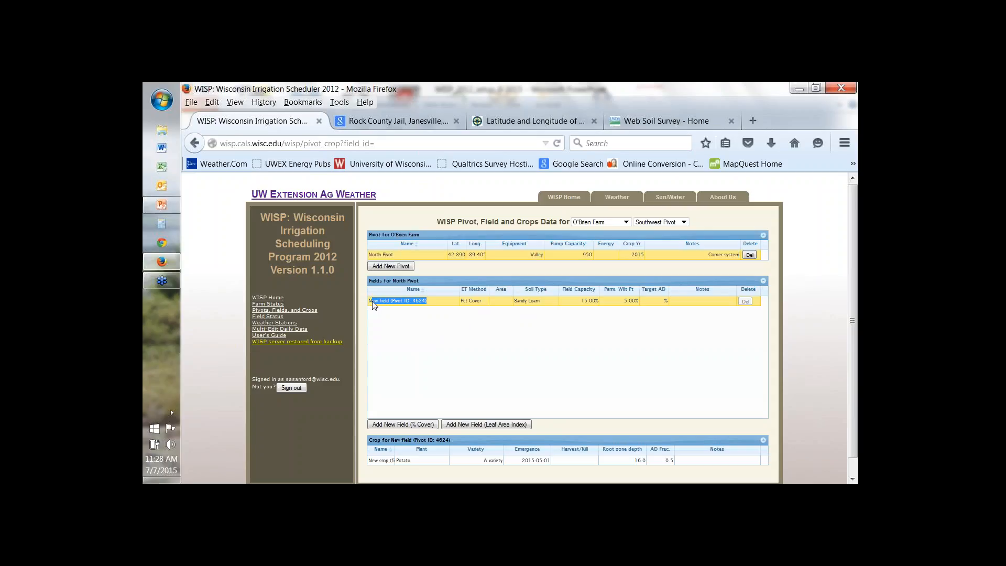
click(481, 340)
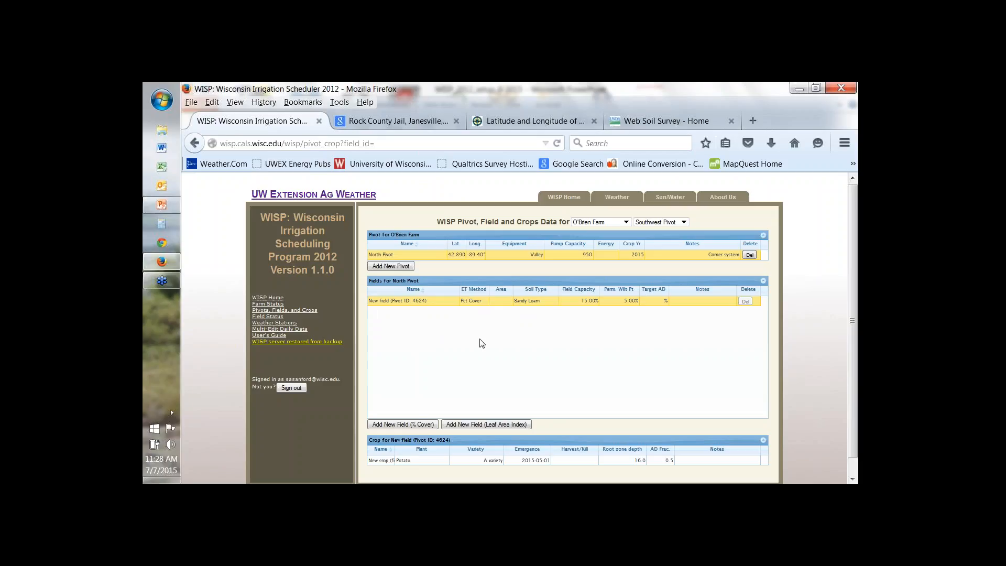
right_click(419, 303)
click(412, 306)
drag(433, 305, 370, 301)
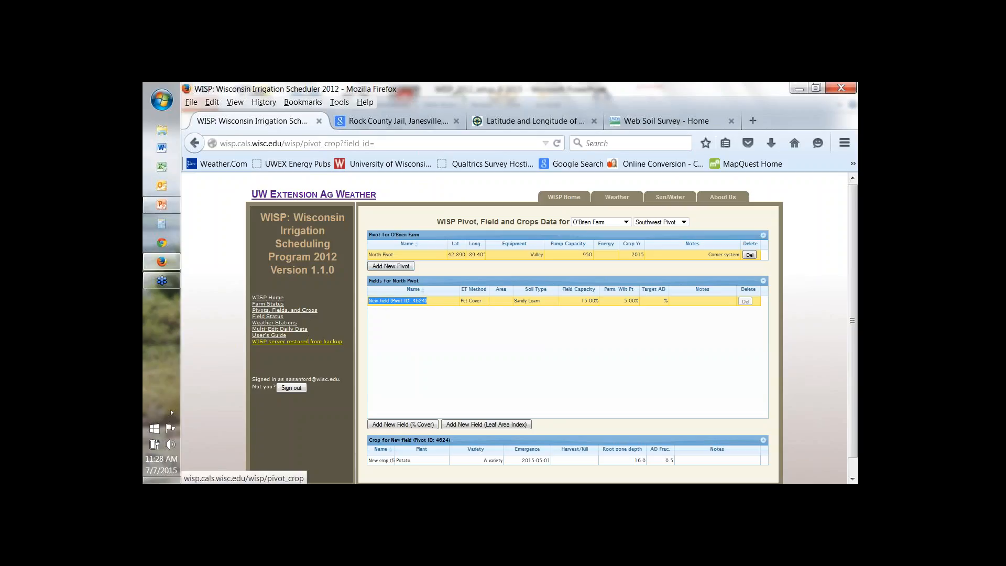
Switch to the South East Hill pivot and rename its existing field to ancd.
click(681, 222)
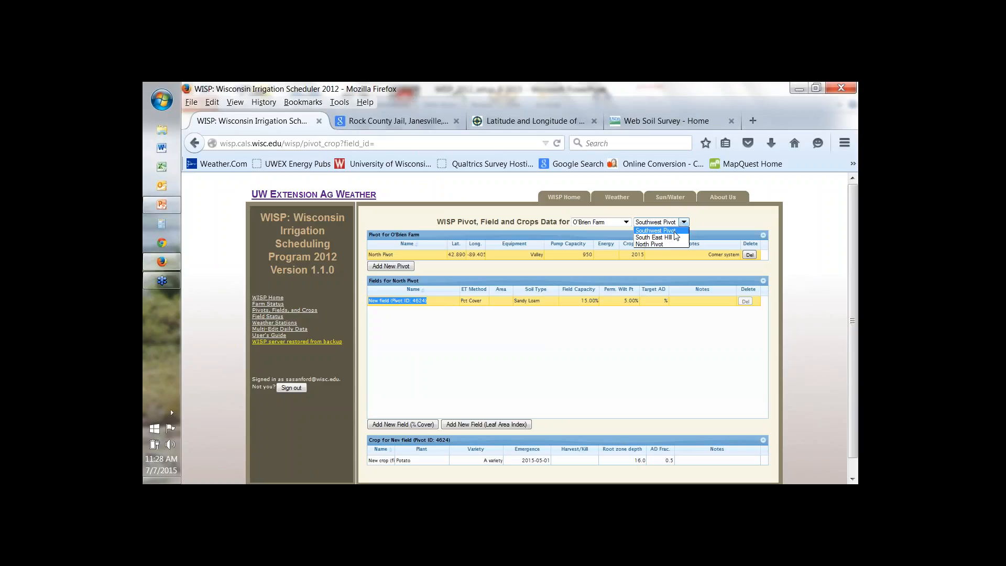
click(672, 237)
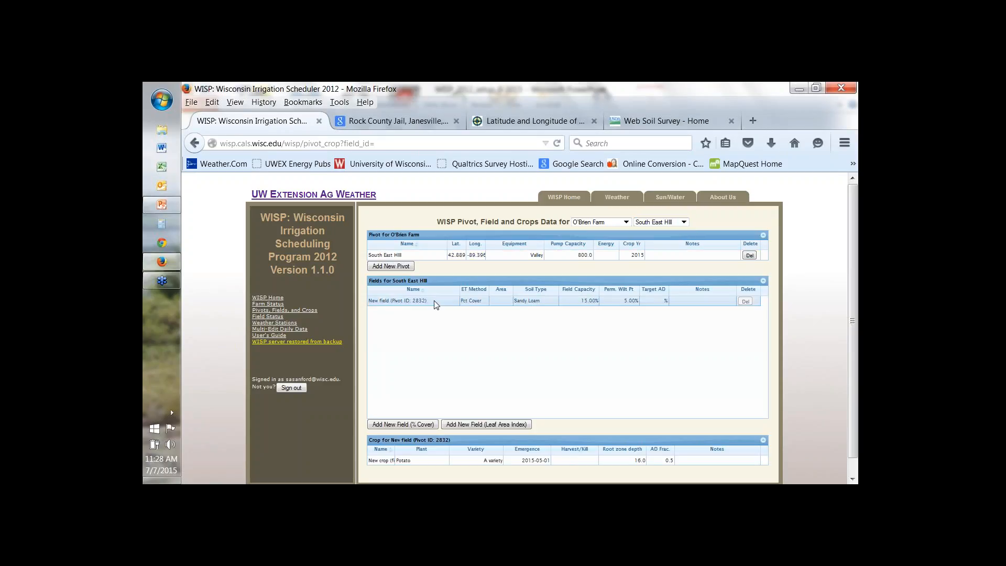
drag(429, 300, 369, 300)
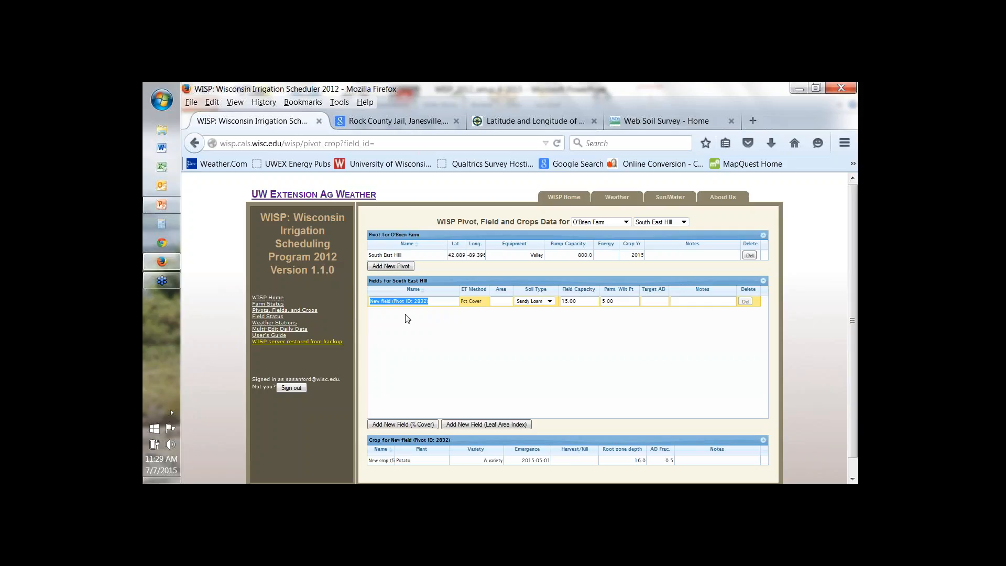
text(anc)
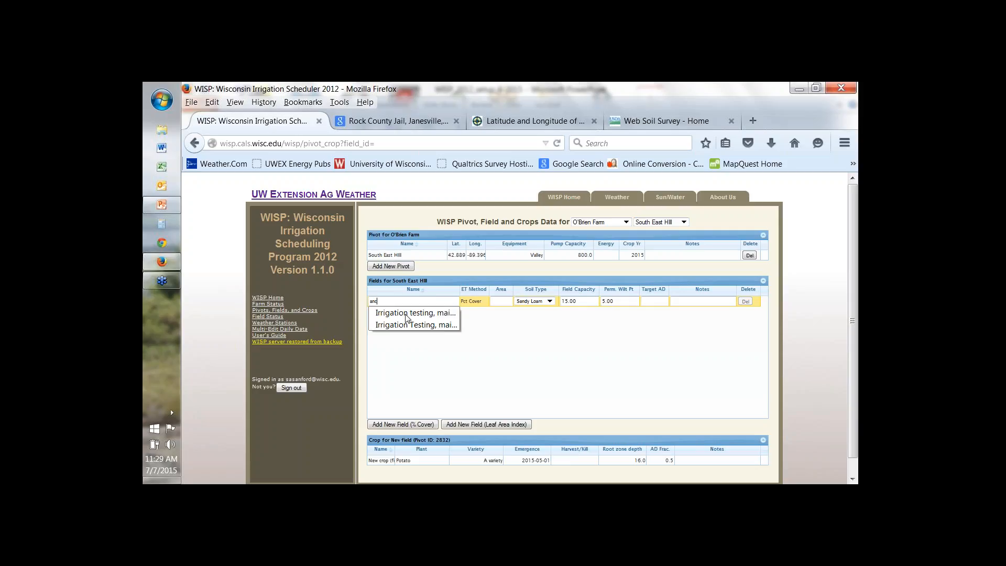
text(d)
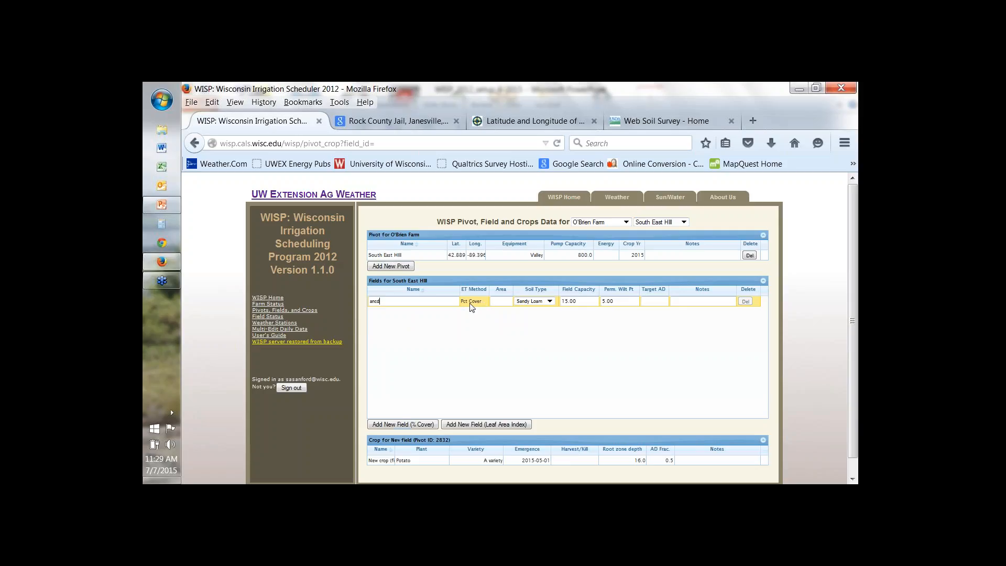
Set the ancd field's soil type to Silt Loam and its target AD to 2%.
click(553, 303)
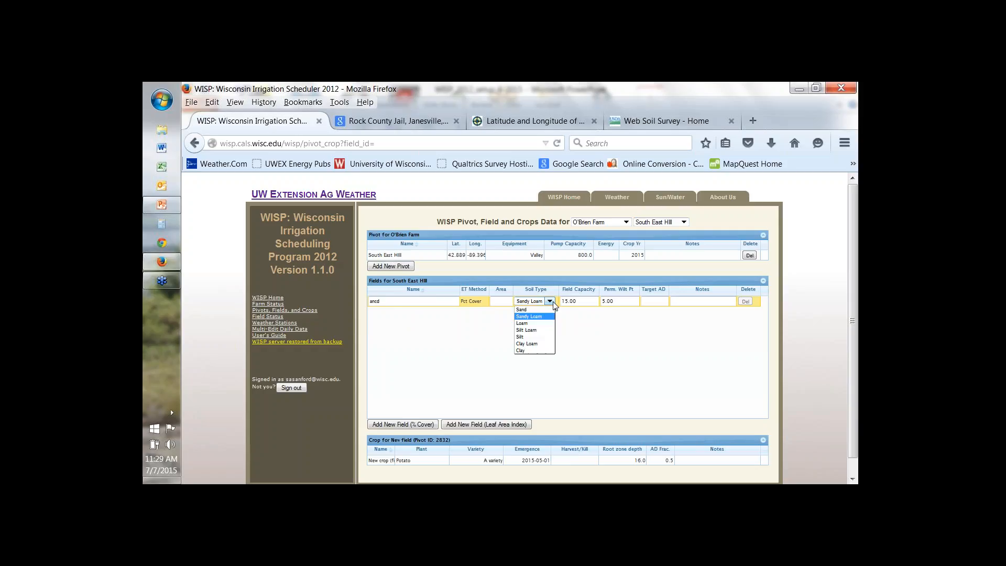
click(548, 330)
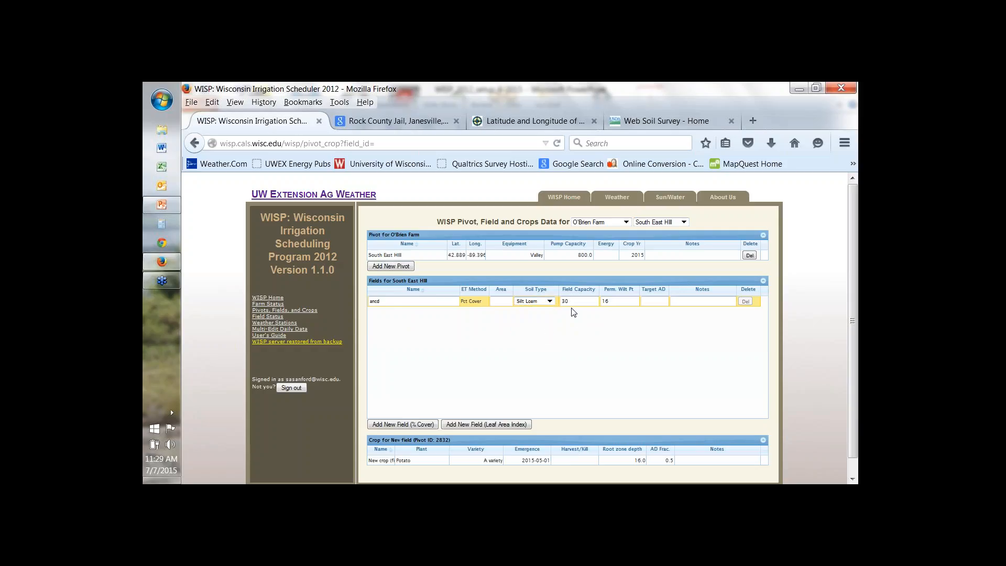
mouse_move(577, 303)
text(2)
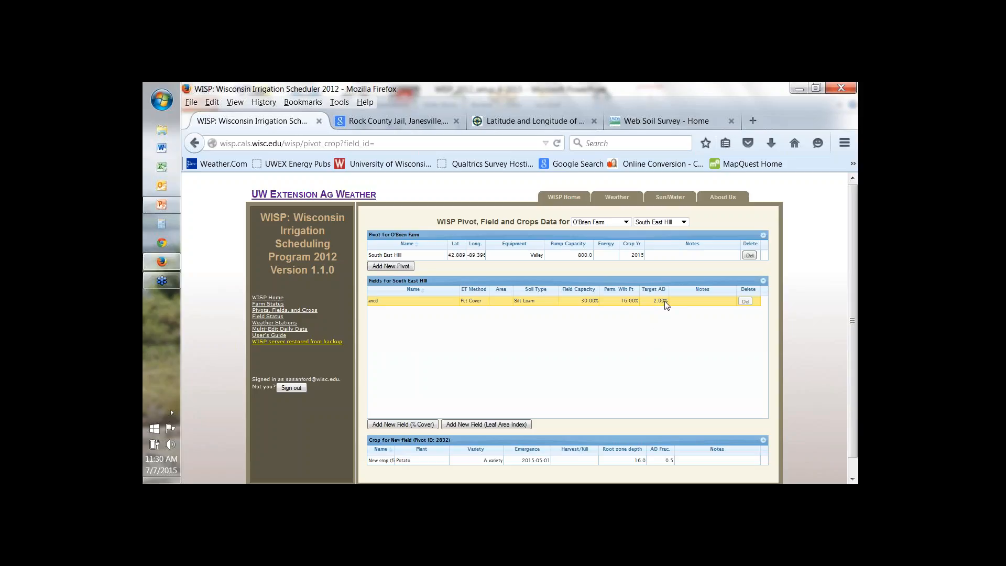
Add a Leaf Area Index field to the South East Hill pivot and name it river edge.
click(465, 425)
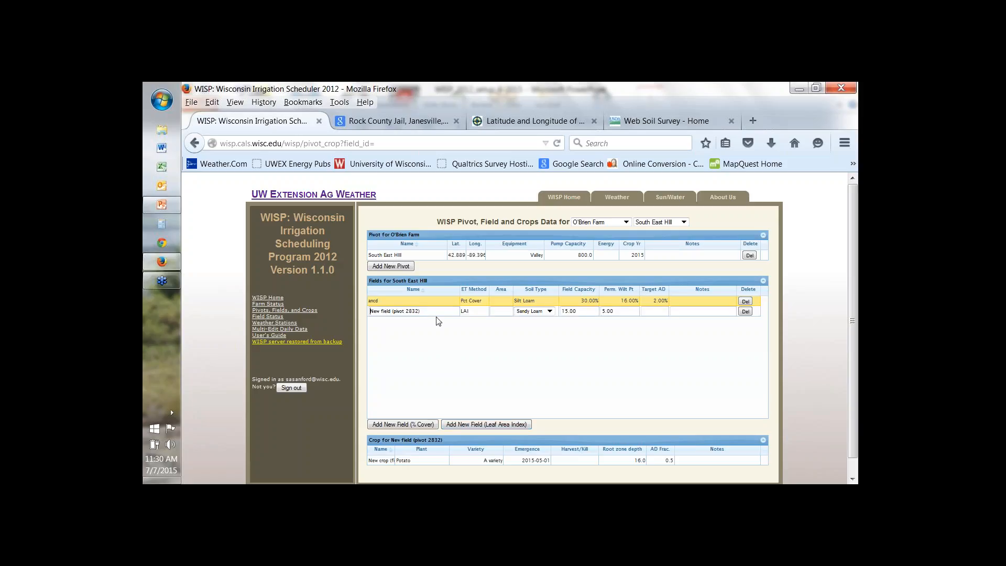
drag(433, 311, 360, 311)
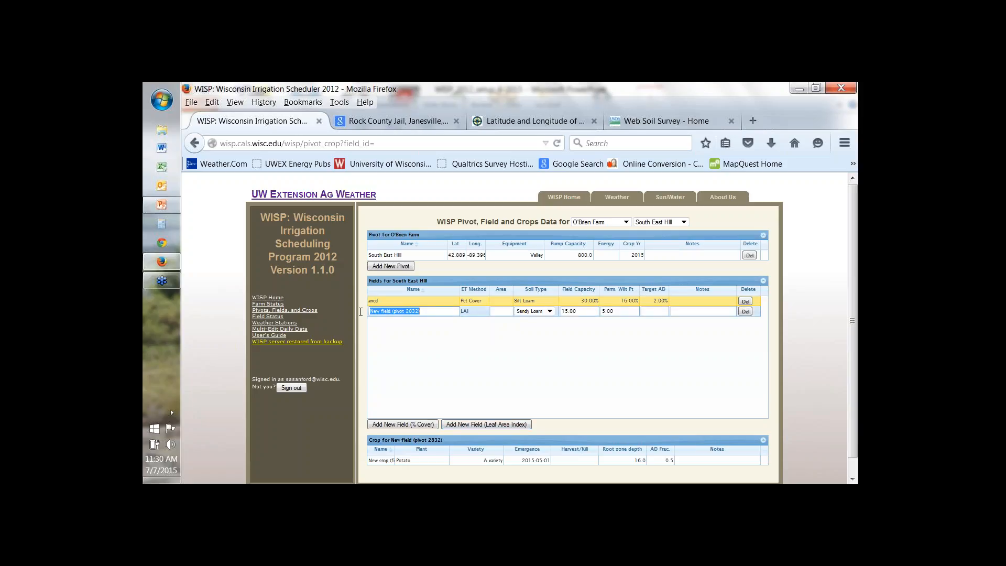
text(jj)
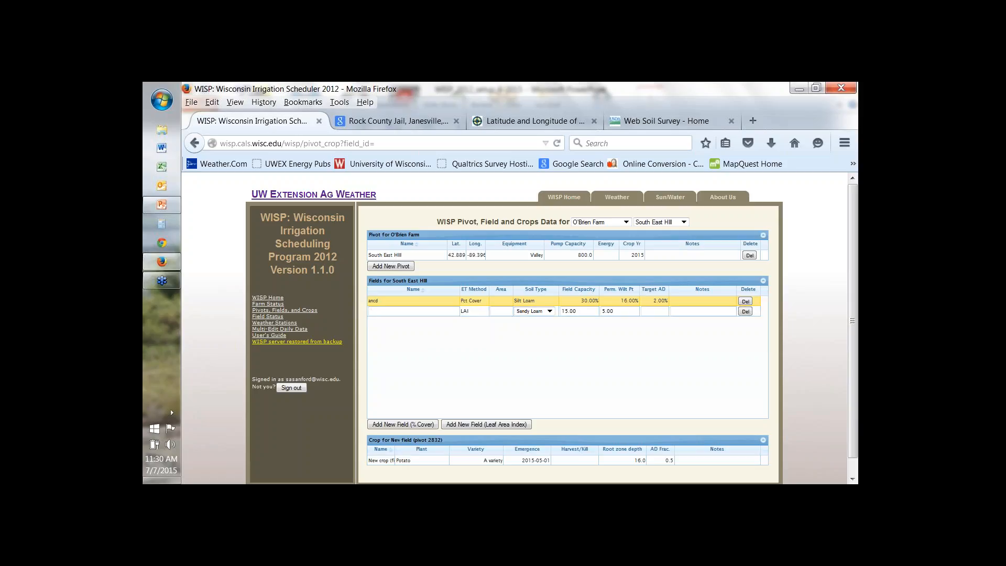
text(river edge)
Save the river edge field with Sandy Loam as soil type and set its target AD to 50%.
click(548, 312)
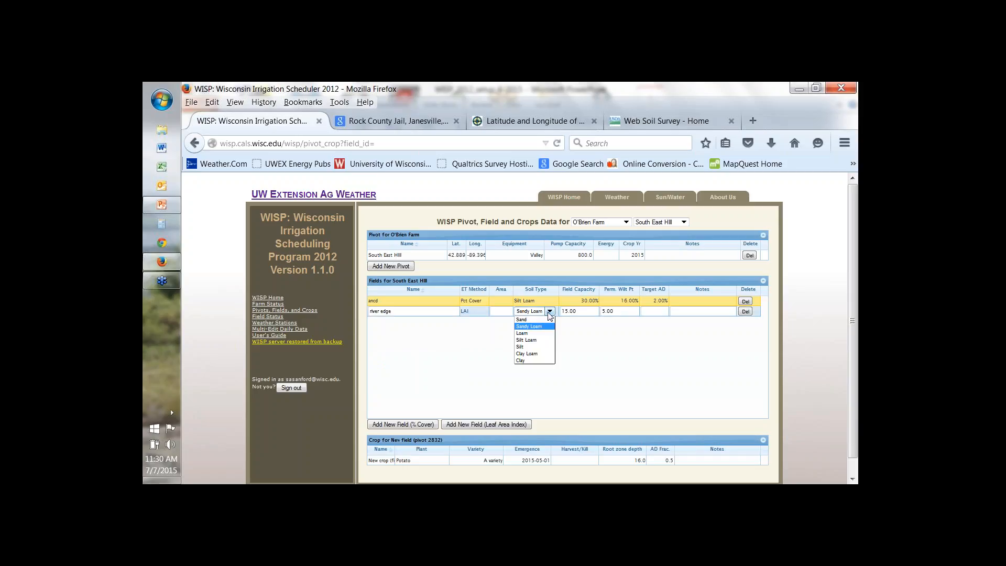
click(548, 327)
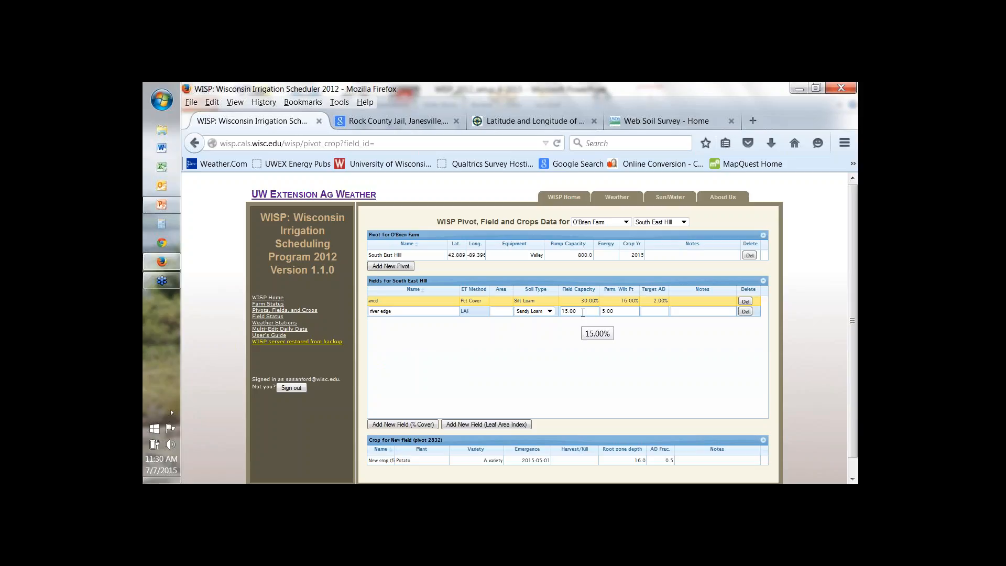
click(631, 312)
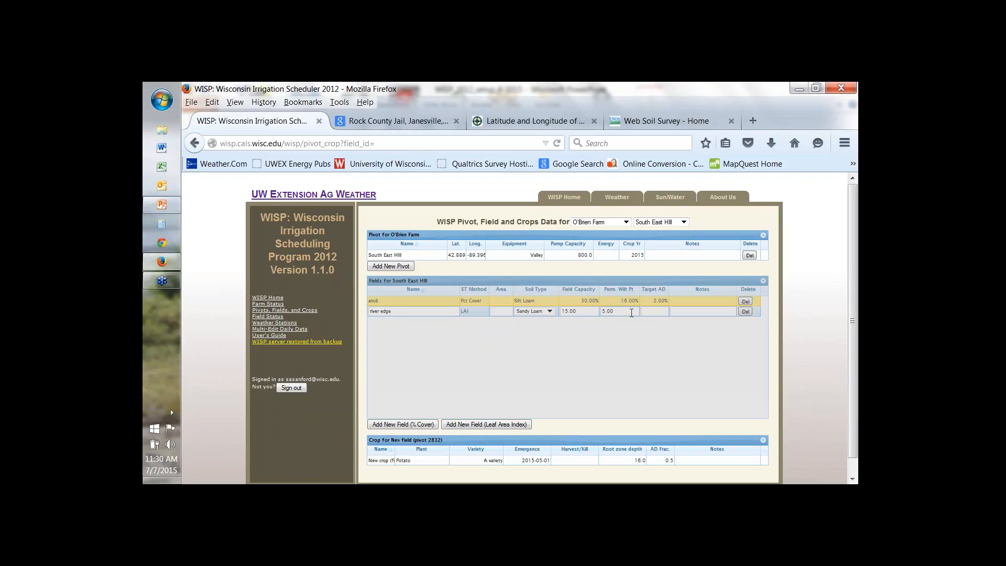
key(Return)
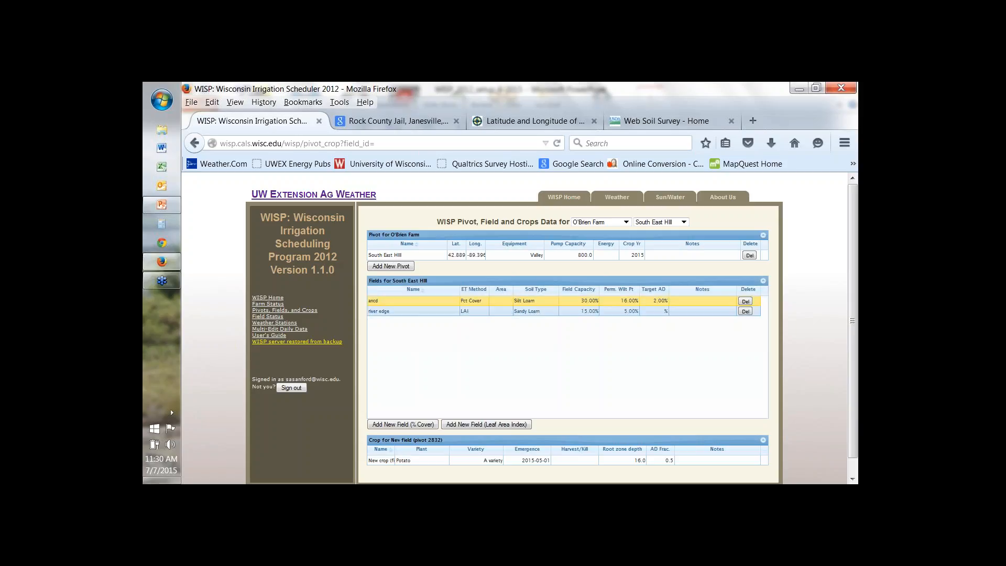
click(656, 312)
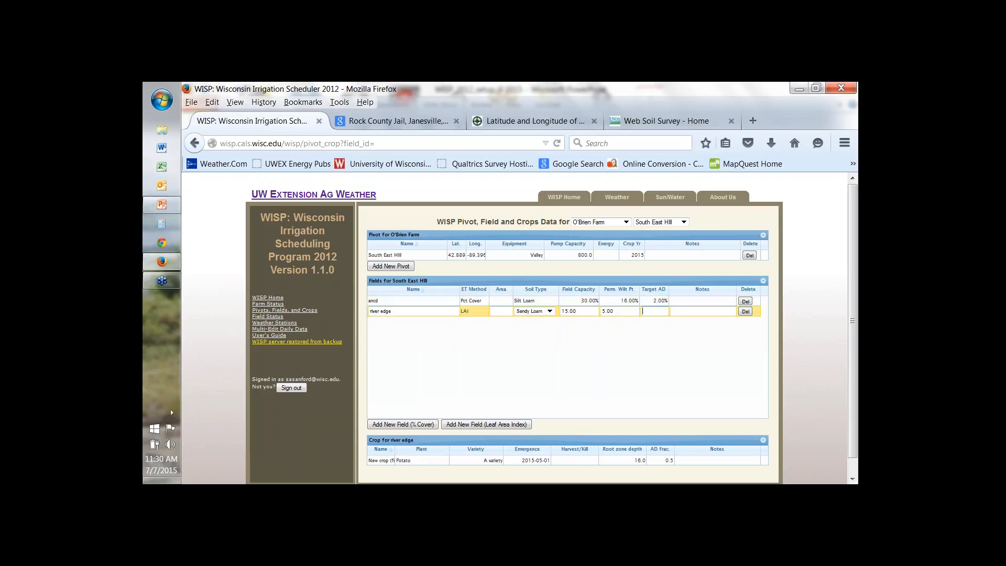
text(50)
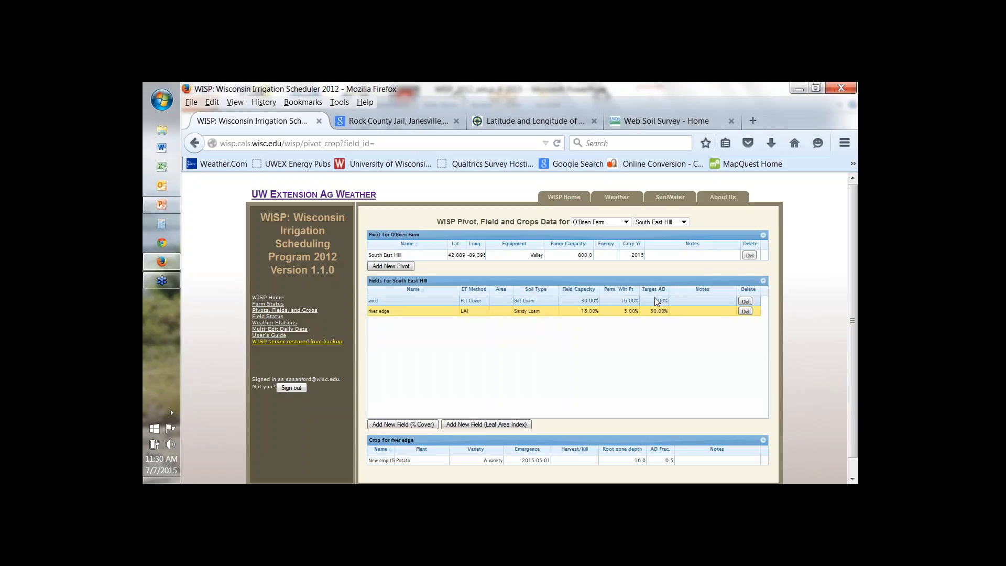
Change the ancd field's target AD to 50% and save the row.
click(655, 300)
drag(657, 300, 638, 303)
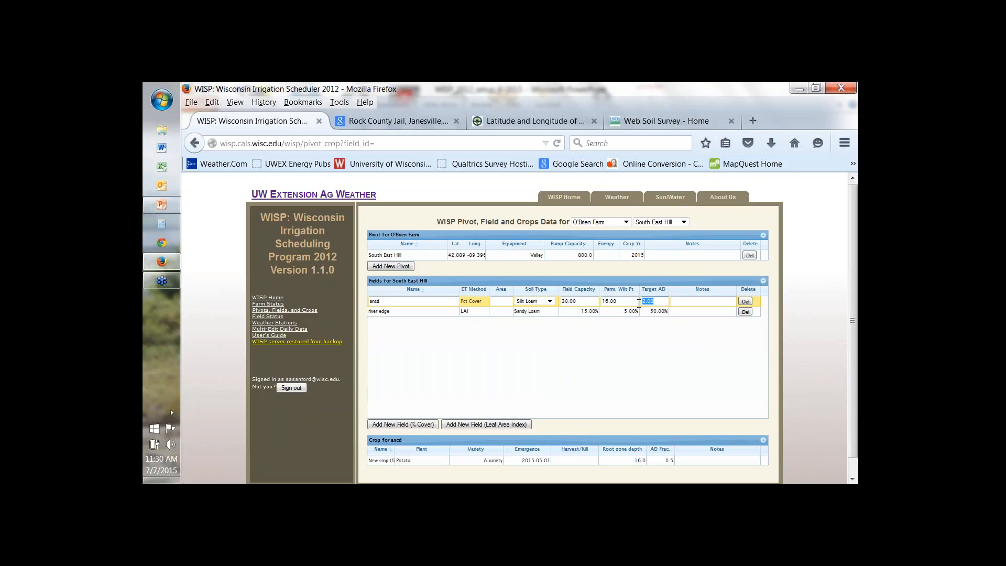
text(50)
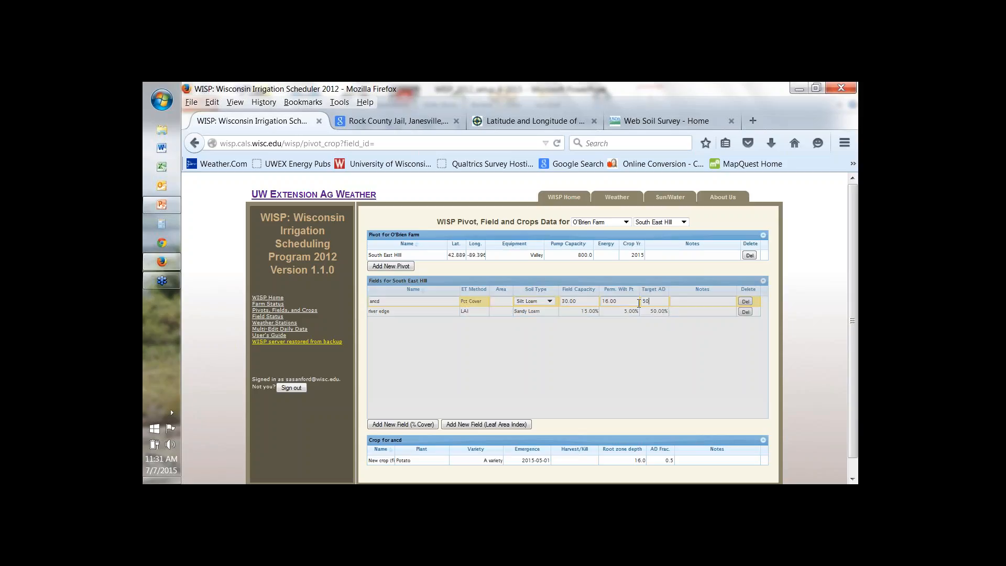
key(Return)
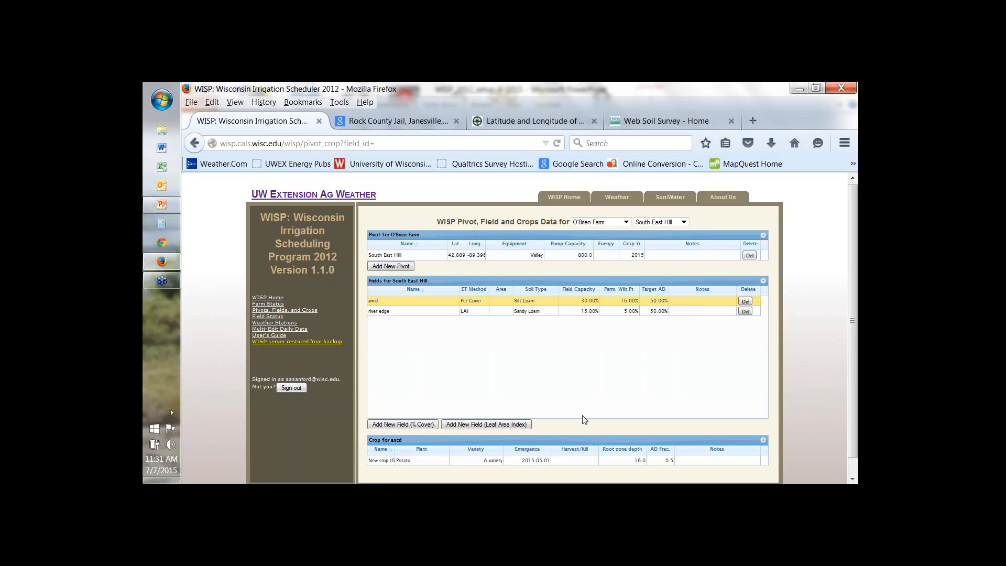
Rename the ancd field's crop to NEW Produce.
click(388, 461)
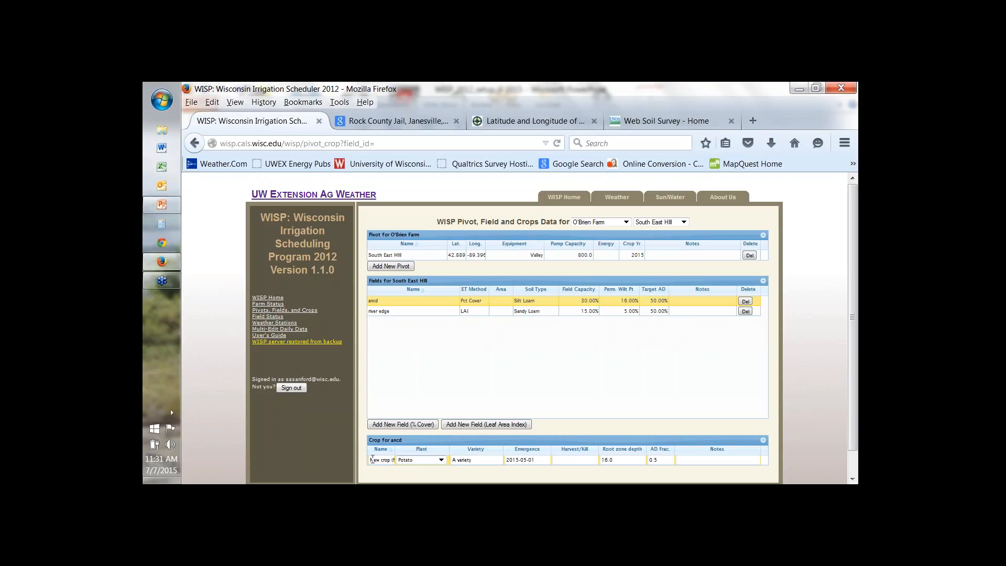
drag(370, 459, 401, 460)
text(NEW)
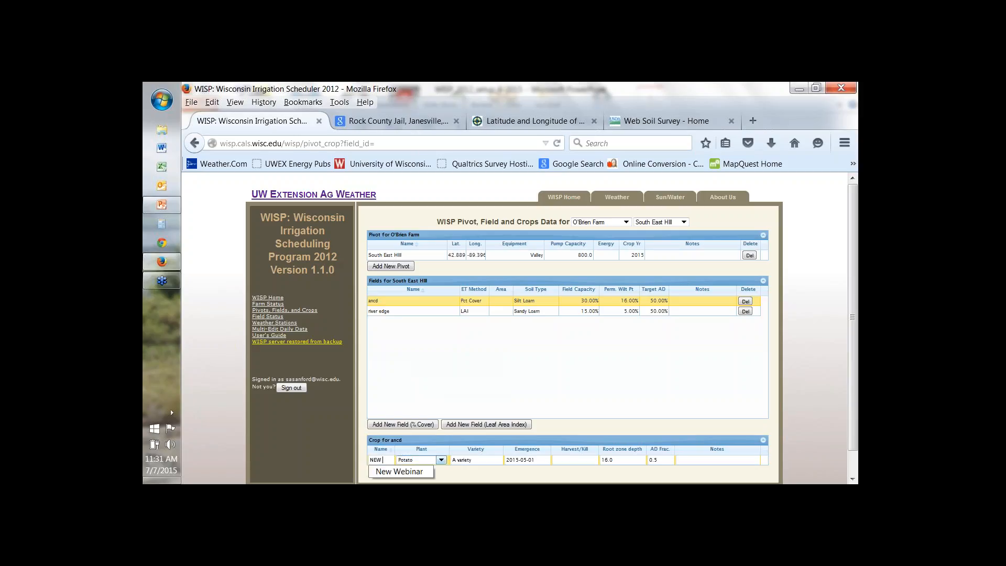
text( Produc)
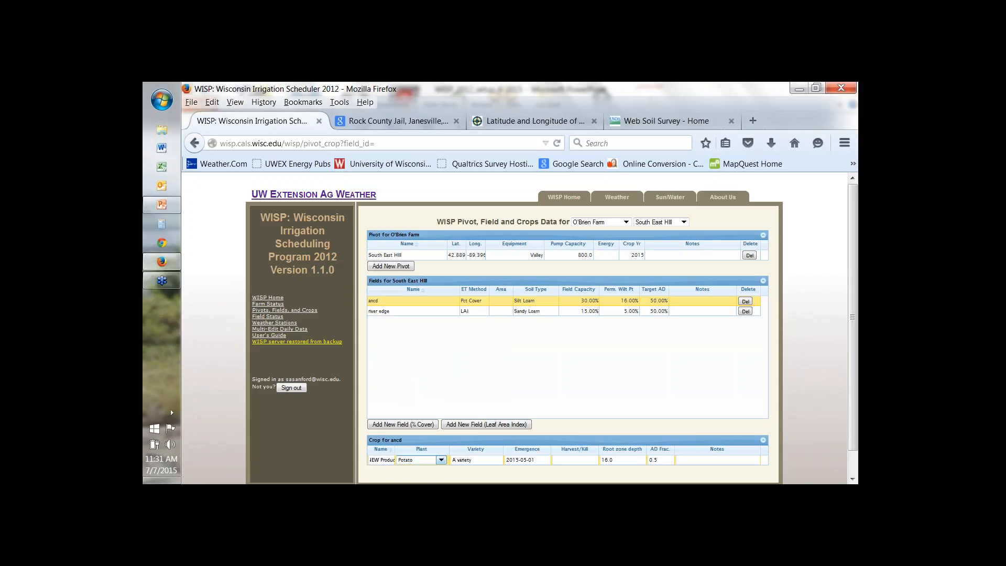
text(e)
Set the crop's plant to Cucumber and its variety to Burbless.
click(442, 460)
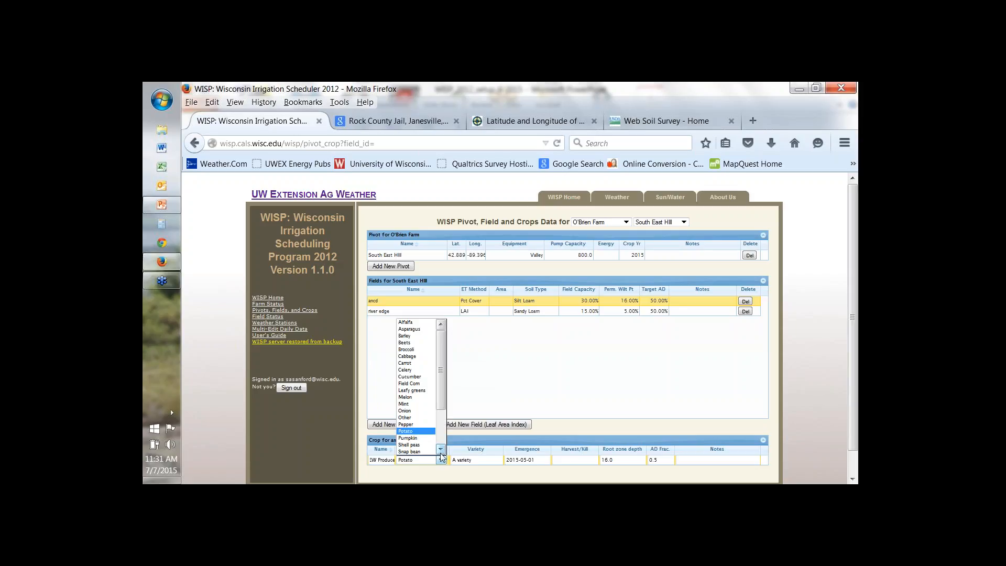
click(429, 377)
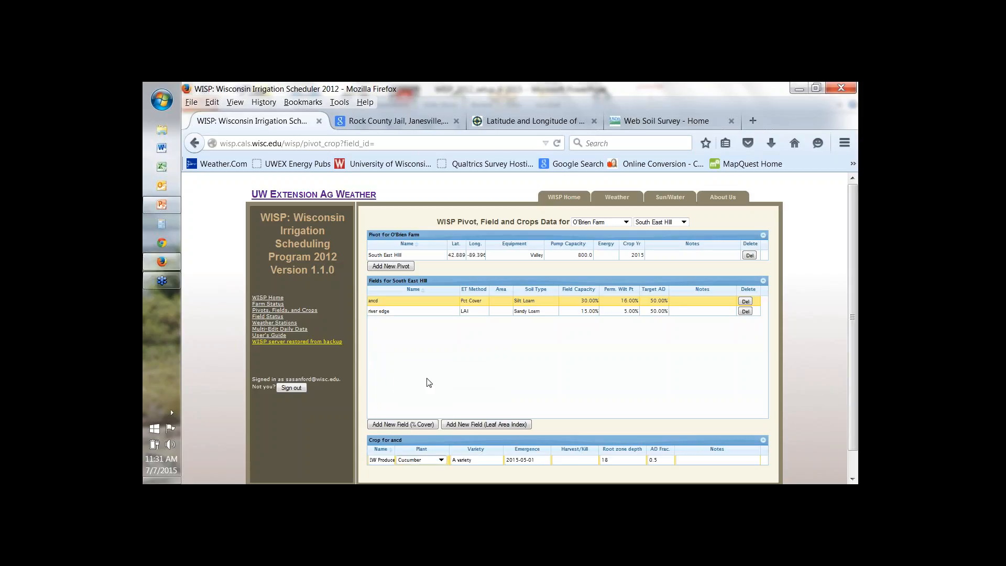
drag(461, 459, 451, 459)
text(Burbless)
click(534, 461)
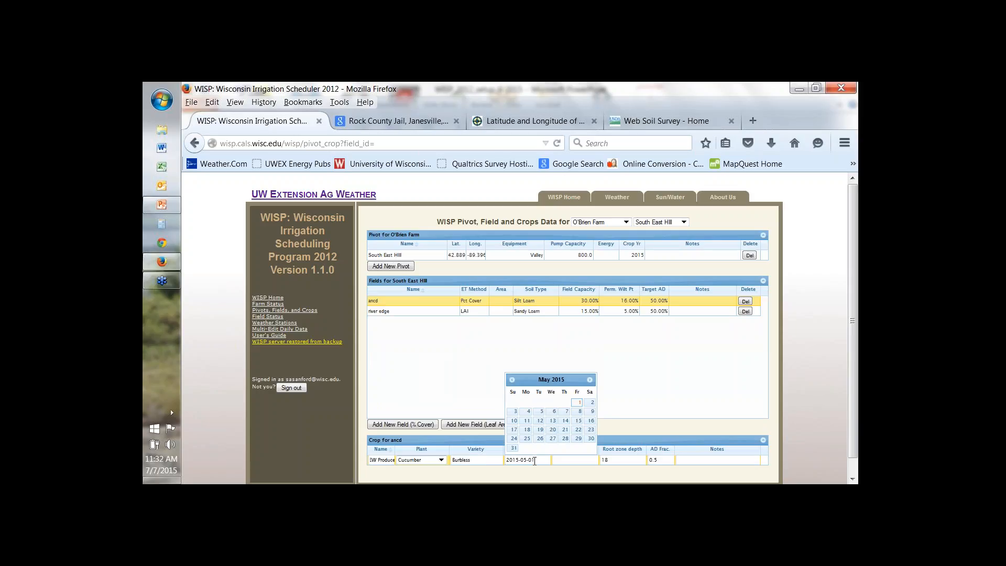
click(526, 422)
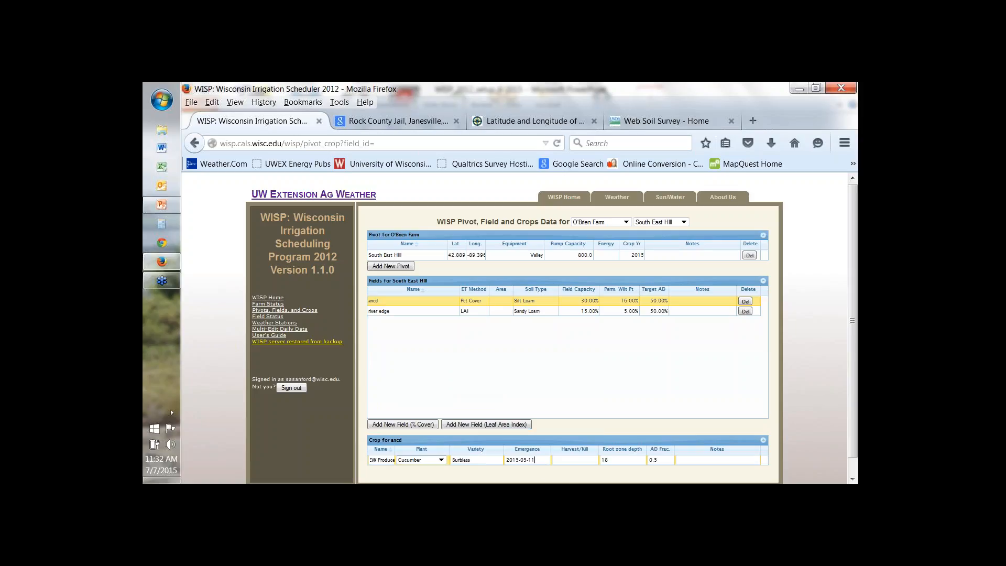
drag(537, 459, 499, 460)
key(BackSpace)
Set the cucumber crop's emergence date to 2015-05-04 using the calendar.
click(525, 460)
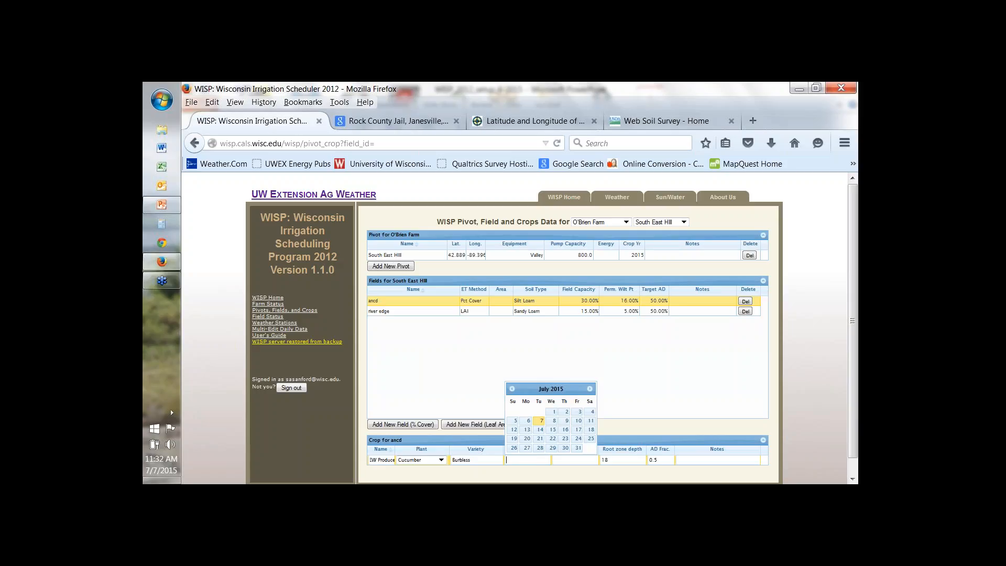
click(512, 389)
click(512, 390)
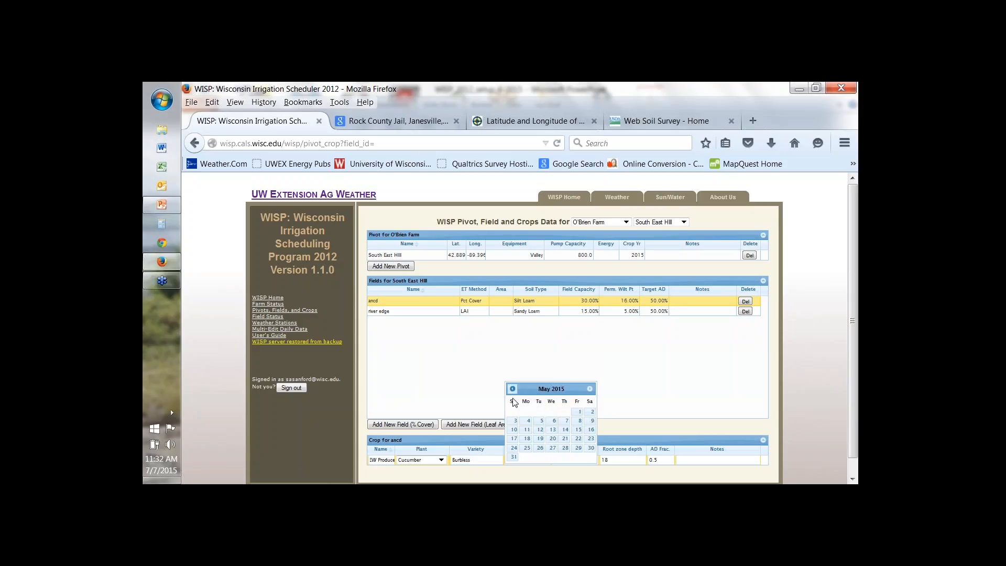
click(525, 422)
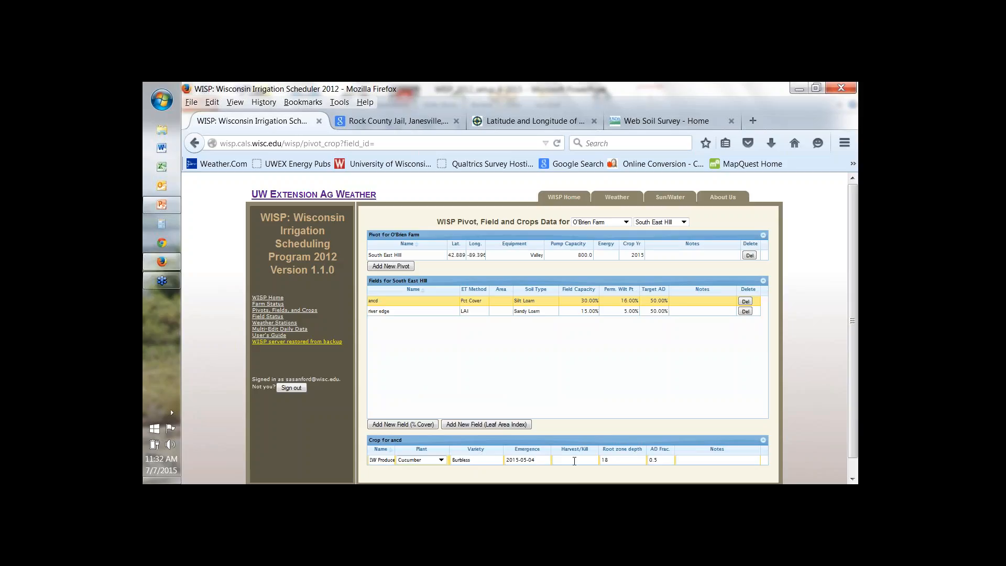
Save the cucumber crop with root zone depth 18 and AD fraction 0.5, leaving the harvest date empty.
click(574, 460)
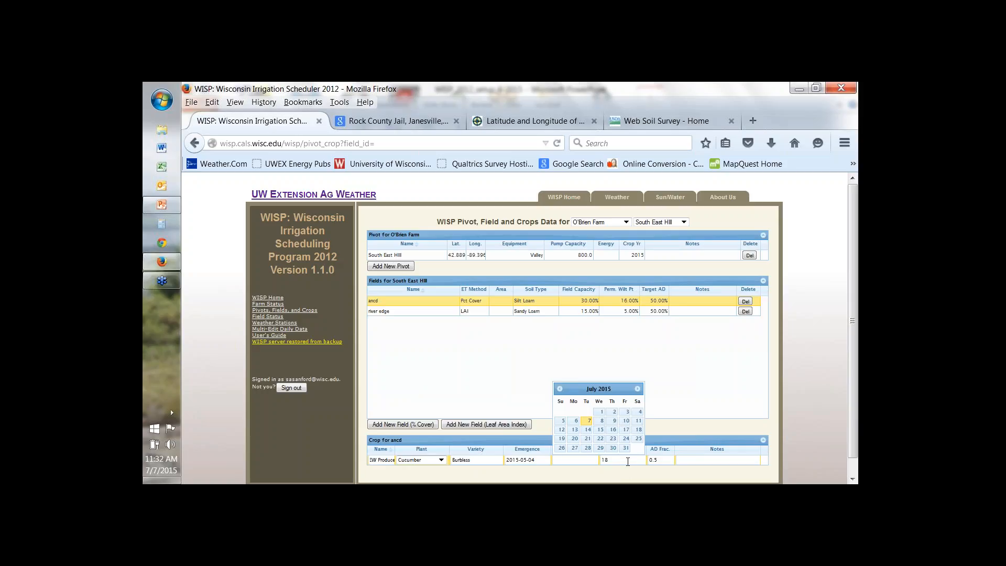
click(627, 461)
drag(627, 461, 598, 460)
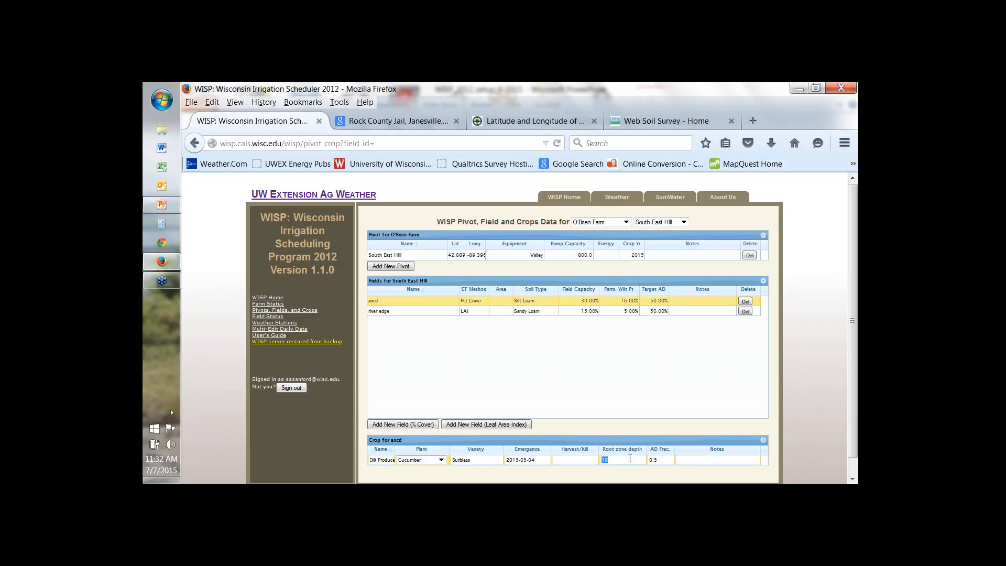
click(663, 460)
drag(662, 460, 649, 459)
click(670, 458)
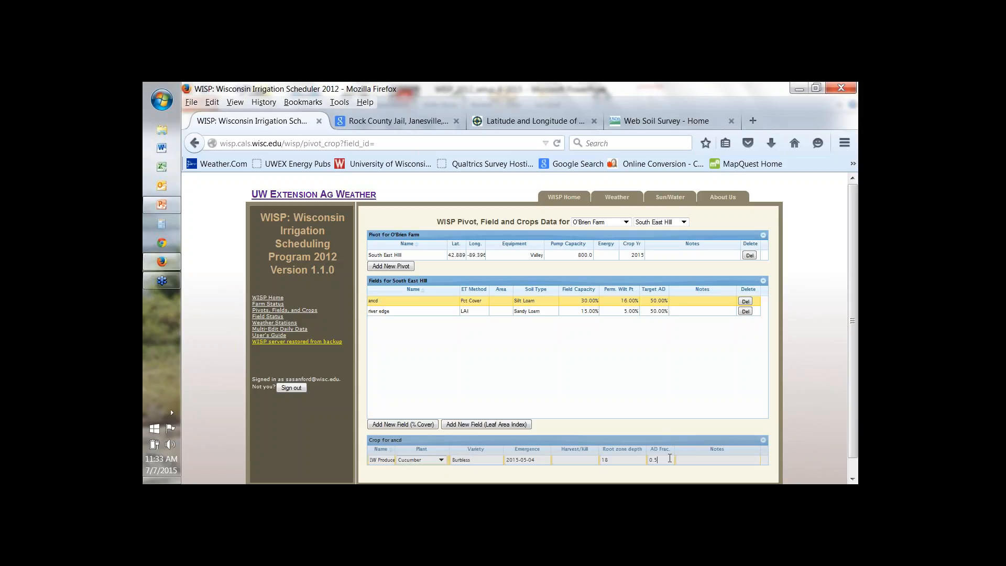
Commit the edited cucumber crop row of the ancd field with its AD fraction of 0.5.
key(Return)
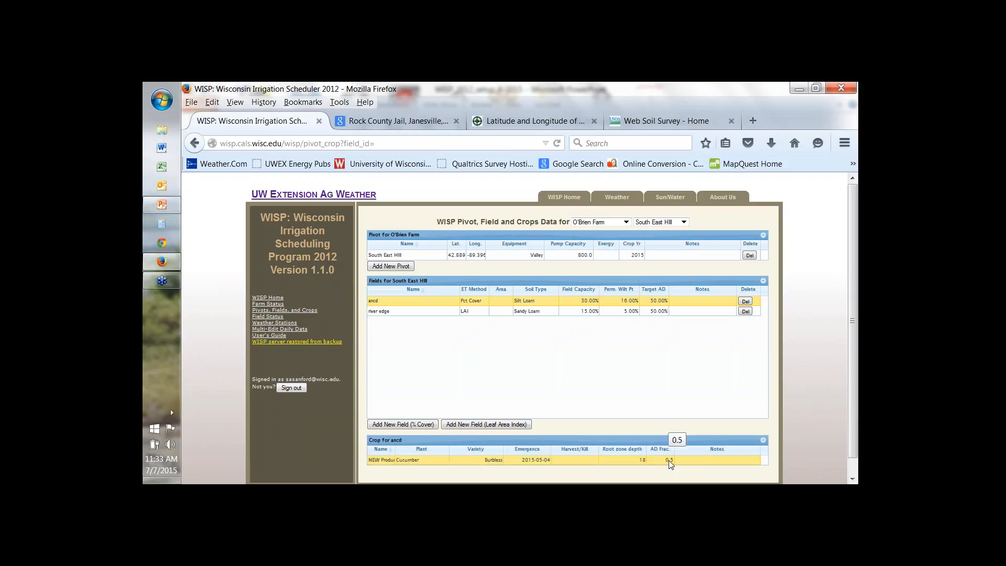
Switch to the PowerPoint presentation and run the slide show from the Adding a Field slide with the pen as pointer.
click(162, 205)
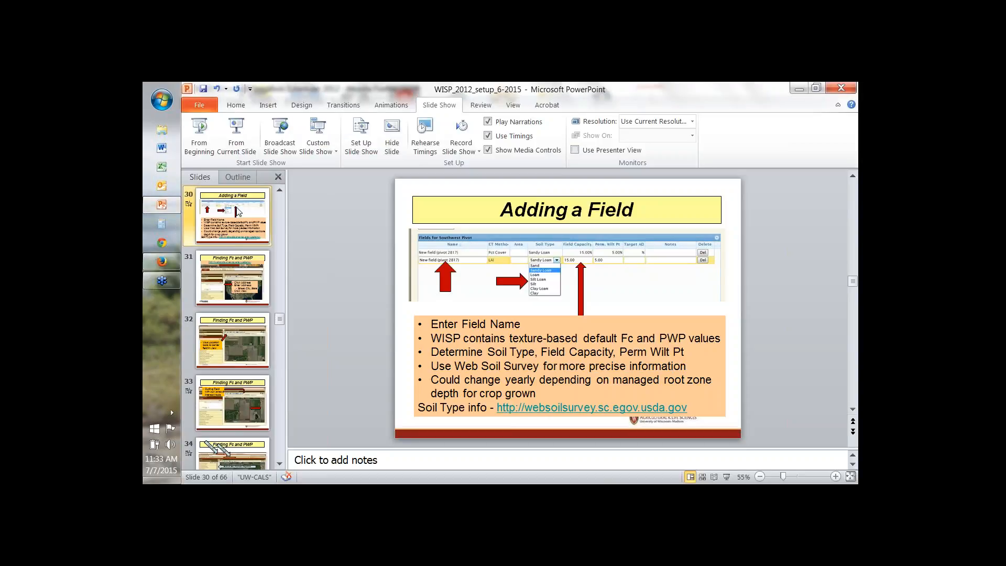
click(231, 149)
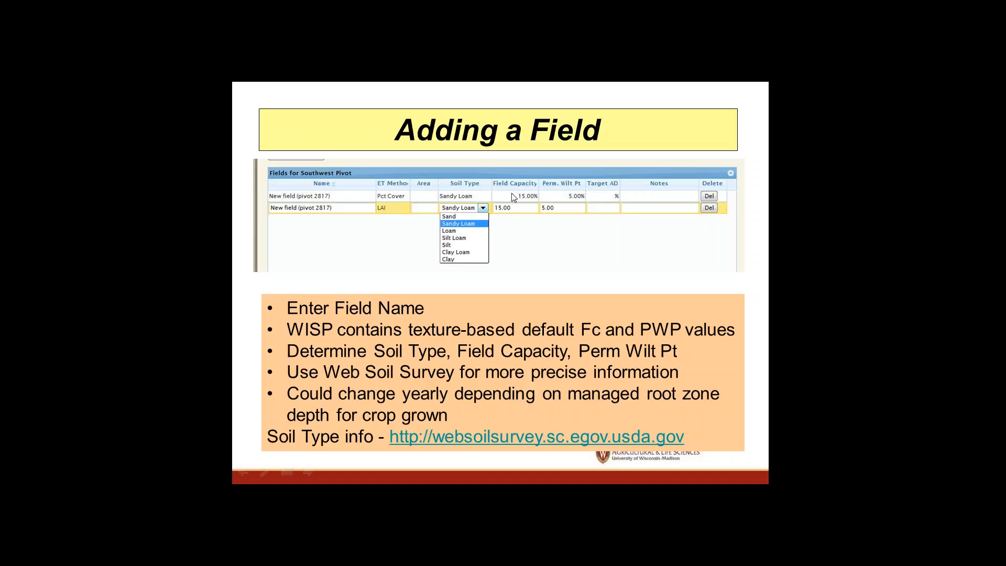
right_click(514, 242)
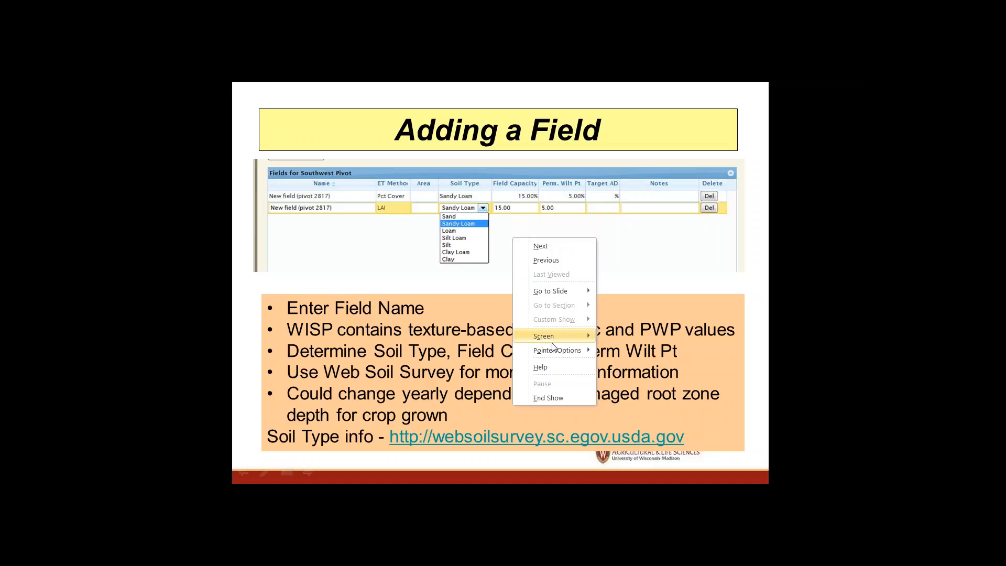
mouse_move(571, 355)
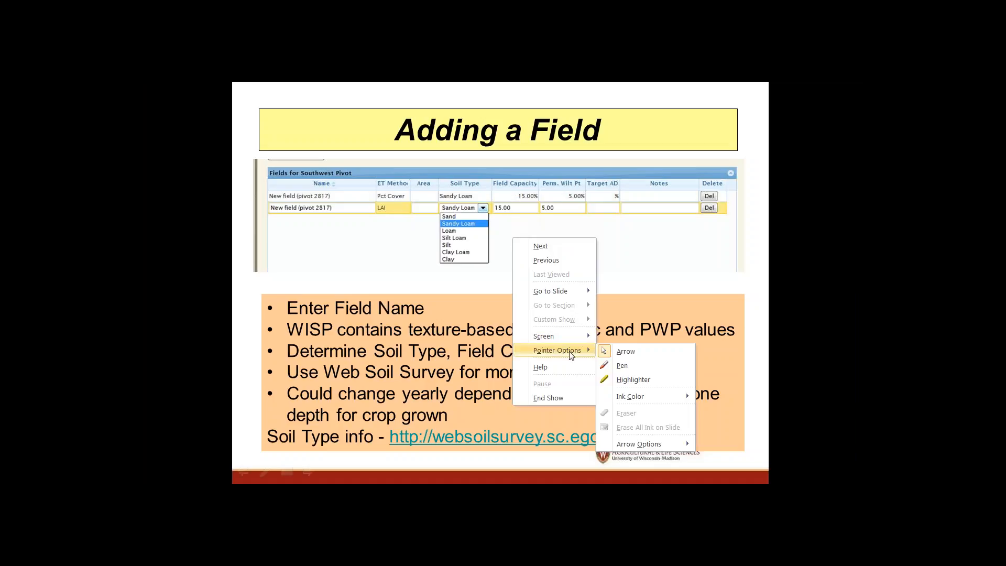
click(623, 366)
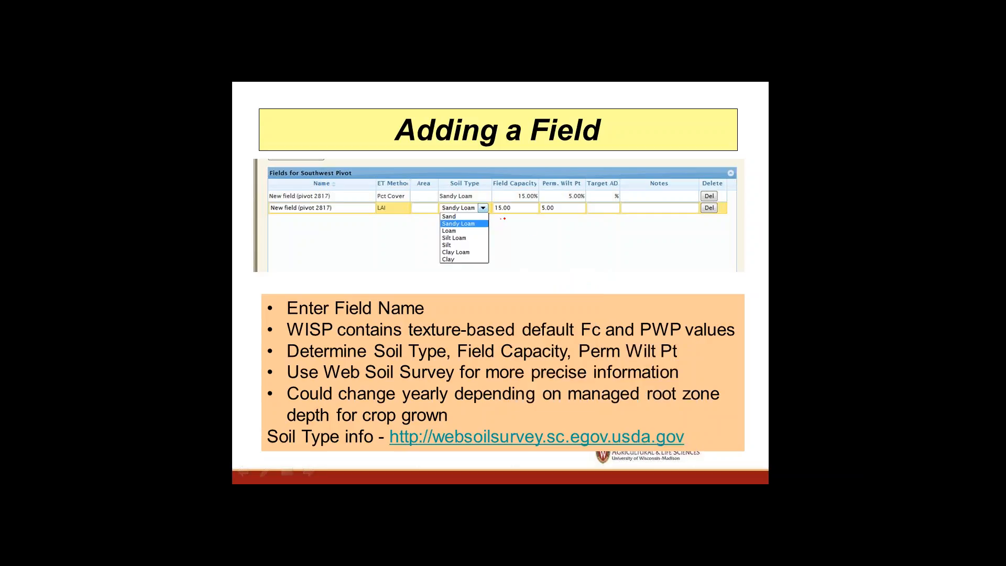